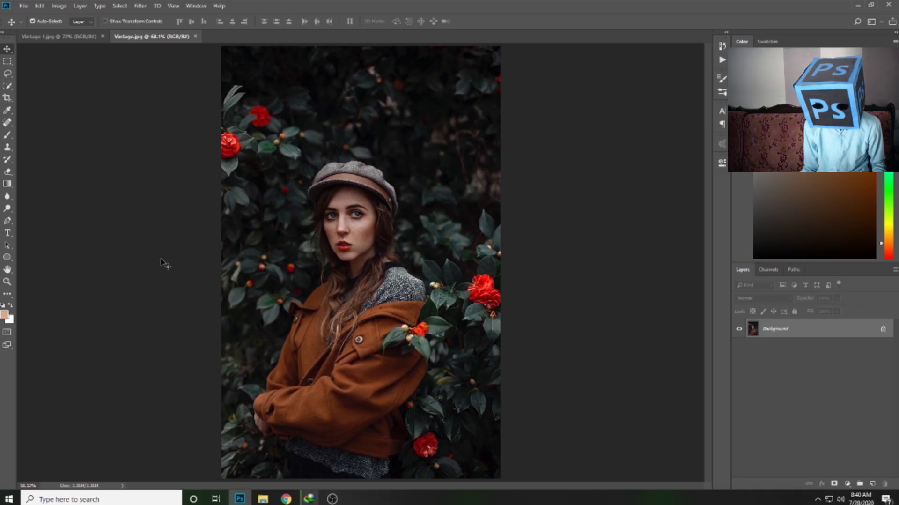
Look over both open photos, place Vintage.jpg before Vintage 1.jpg, and make Vintage.jpg the active document.
left_click(52, 39)
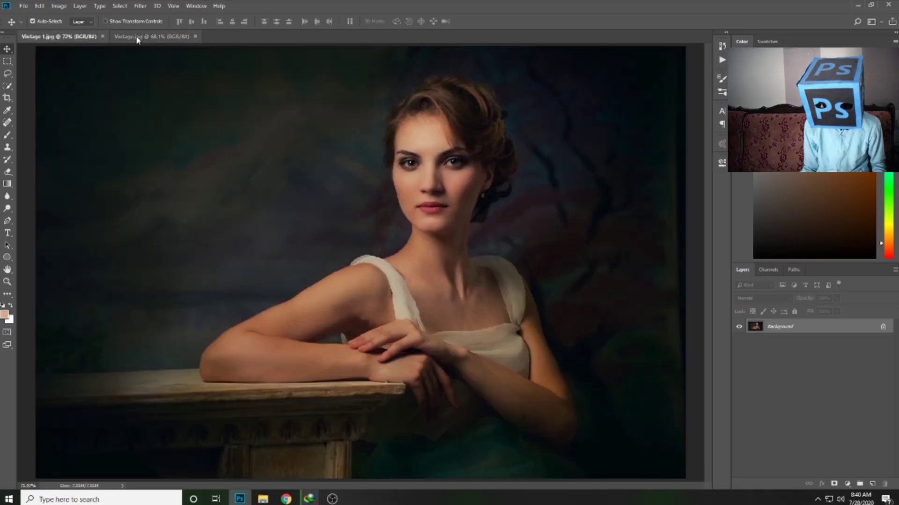
left_click(133, 38)
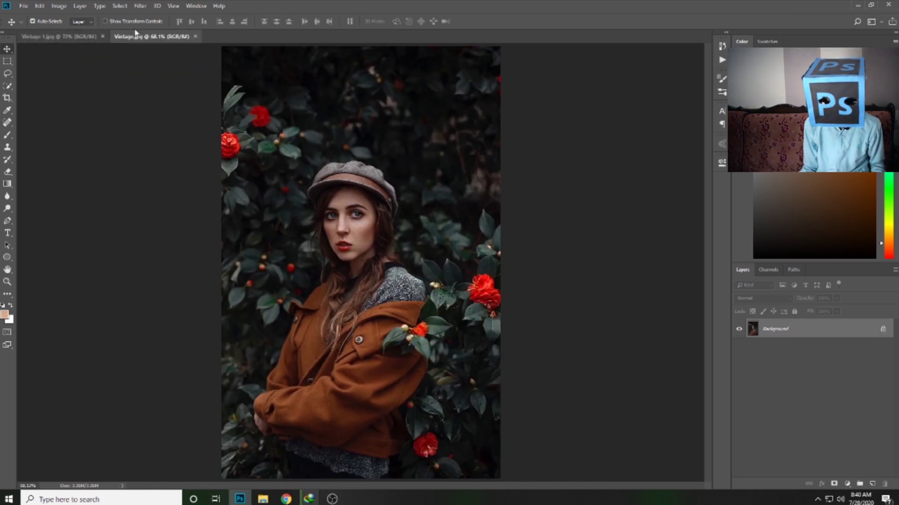
left_click_drag(114, 36, 62, 45)
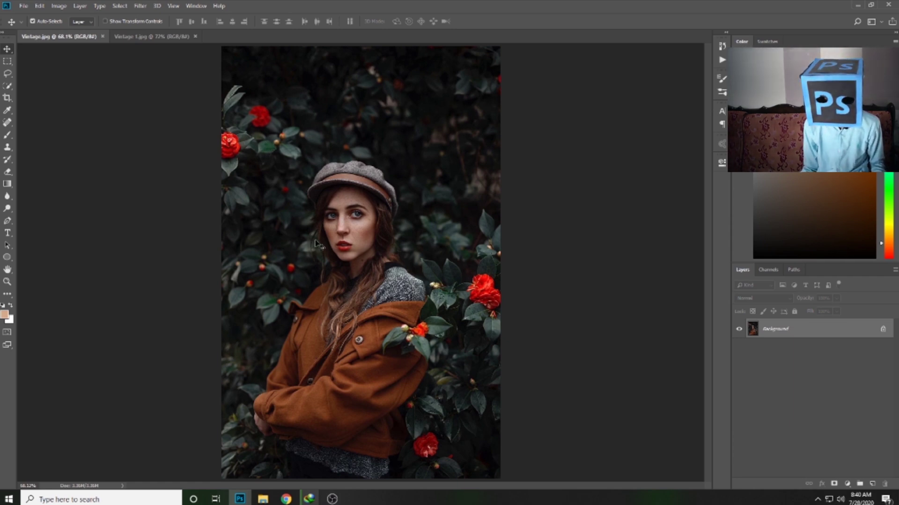
left_click(138, 37)
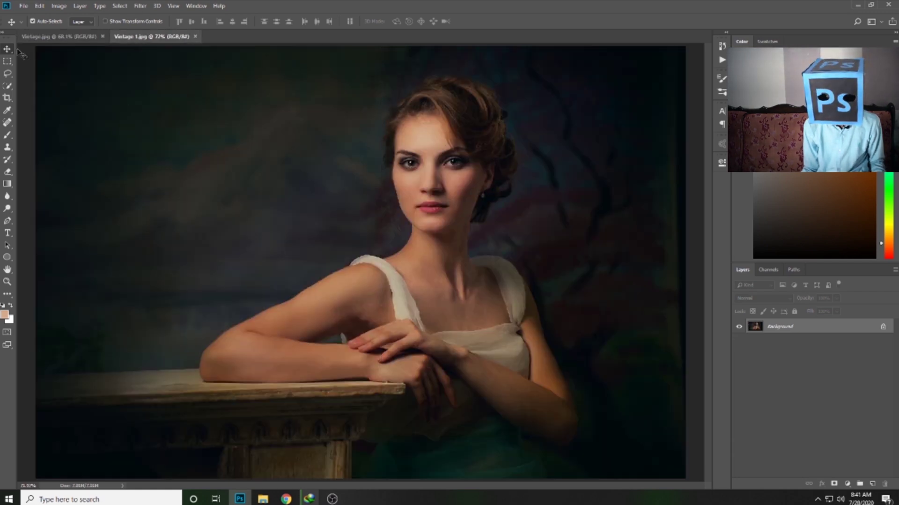
left_click(38, 36)
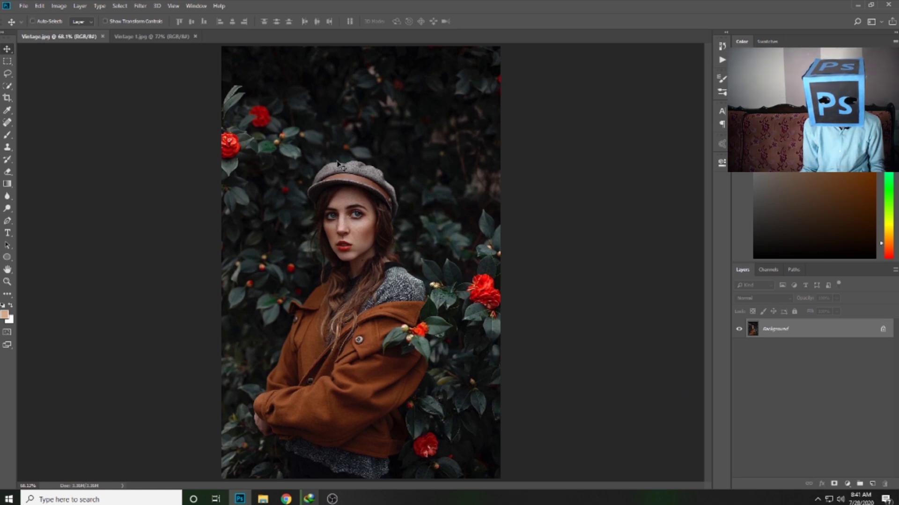
Duplicate the background layer, open the Camera Raw filter on the copy, and enlarge the filter window.
key("ctrl+j")
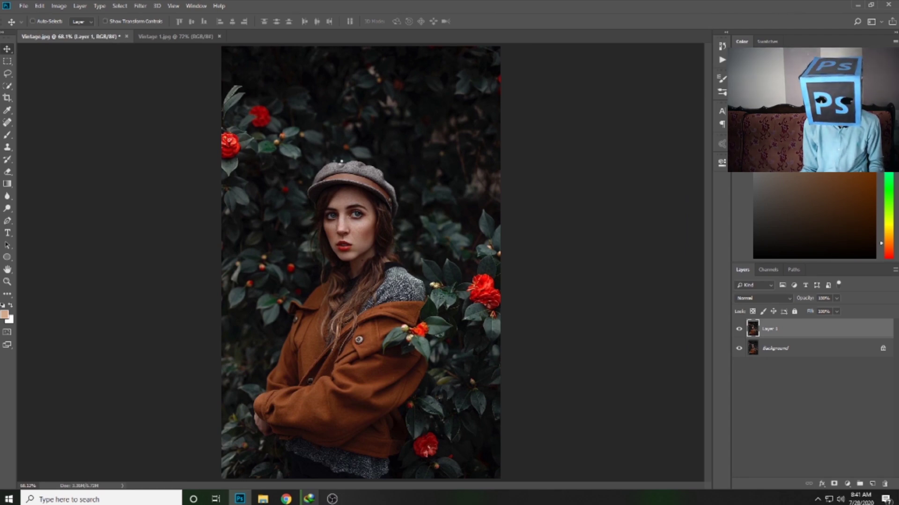
key("ctrl+shift+a")
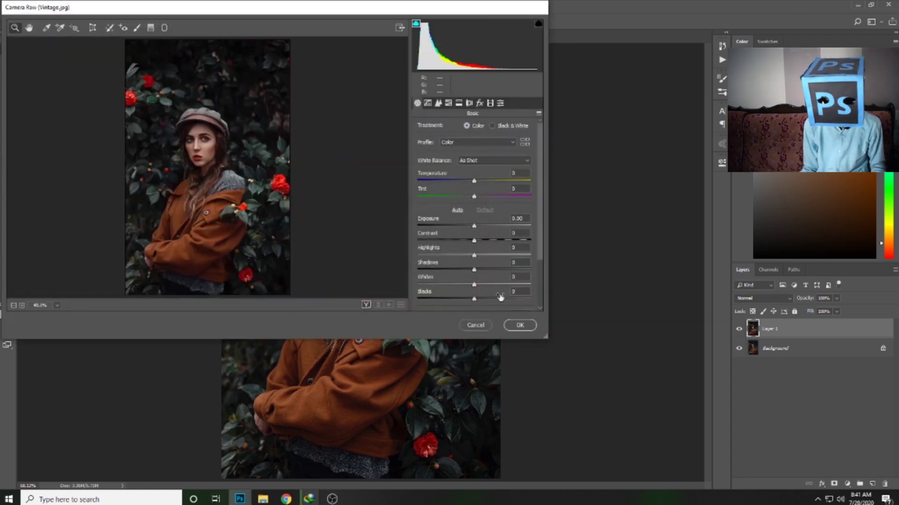
left_click_drag(542, 337, 871, 463)
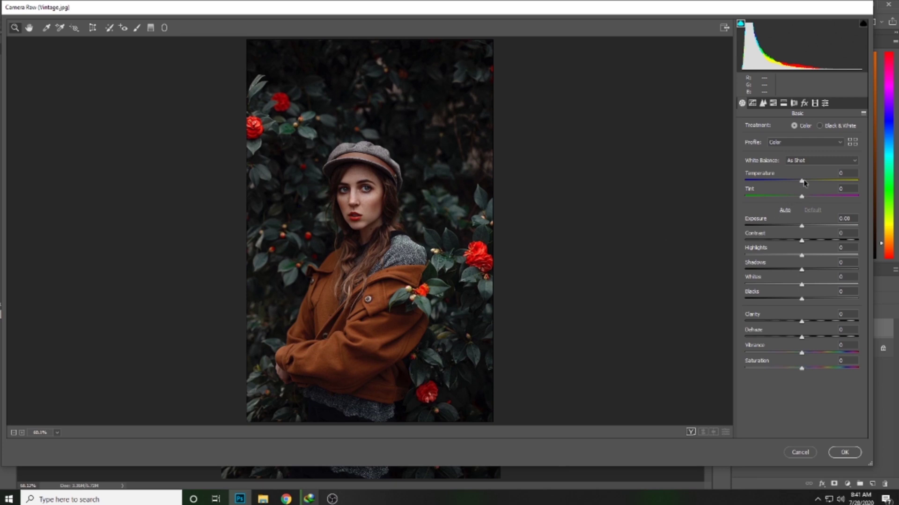
Set Temperature to +5, Tint to -28, Exposure to +0.15 and Contrast to -29.
left_click_drag(803, 181, 787, 197)
left_click(804, 226)
left_click_drag(803, 227, 803, 227)
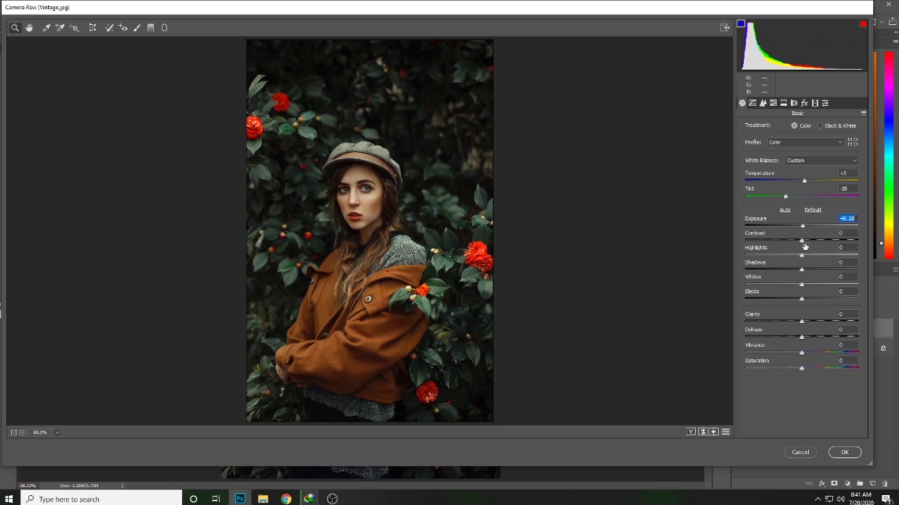
left_click_drag(804, 244, 788, 244)
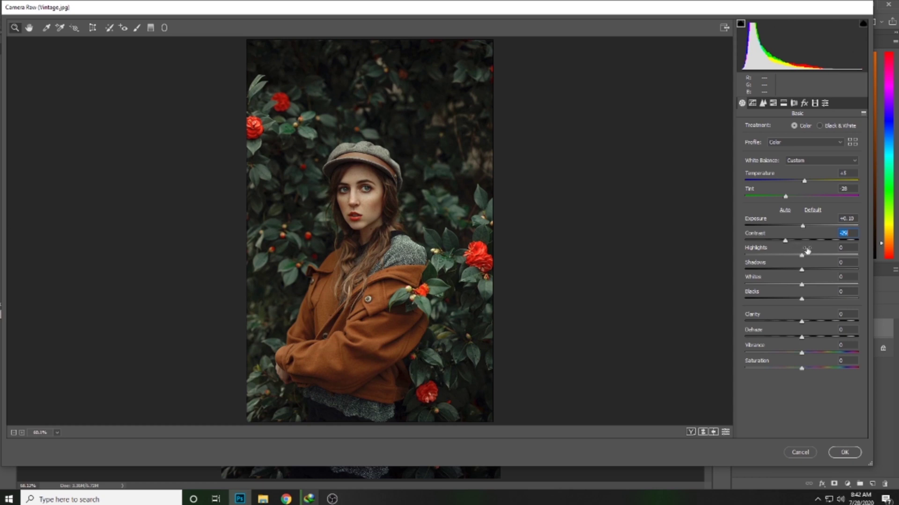
Set Highlights to +20, Shadows to +33, Whites to -61 and Blacks to +16, and fine-tune Clarity and Dehaze.
mouse_move(803, 256)
left_mouse_down()
mouse_move(793, 256)
mouse_move(814, 255)
mouse_move(801, 270)
left_mouse_up()
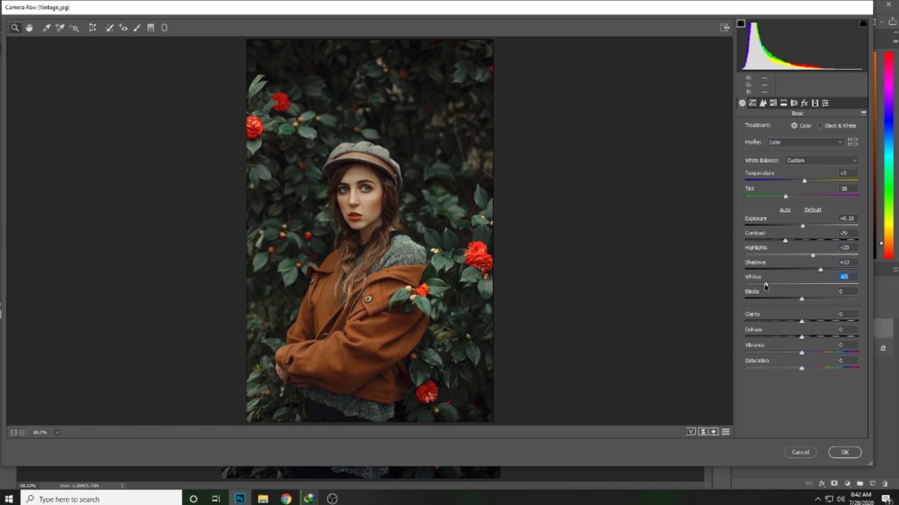
left_click_drag(765, 284, 795, 309)
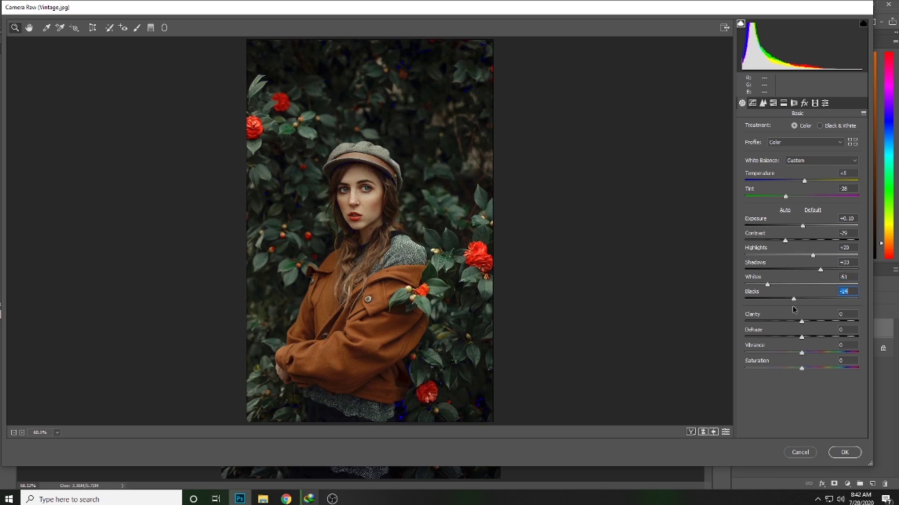
left_click_drag(793, 308, 813, 306)
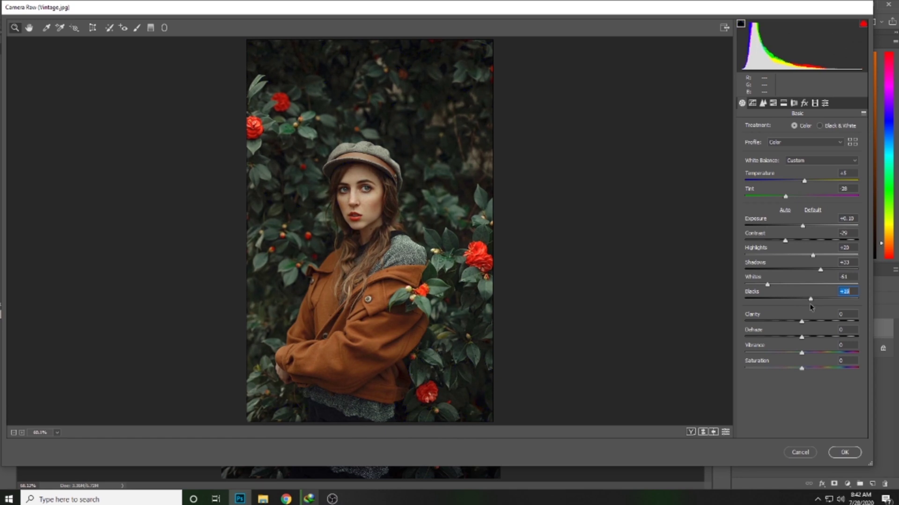
mouse_move(803, 322)
left_mouse_down()
mouse_move(823, 321)
mouse_move(789, 315)
mouse_move(810, 316)
left_mouse_up()
mouse_move(802, 338)
left_mouse_down()
mouse_move(788, 342)
mouse_move(801, 340)
left_mouse_up()
In the HSL hue adjustments, set Reds to +5, Oranges to +4 and Yellows to -22.
left_click(754, 104)
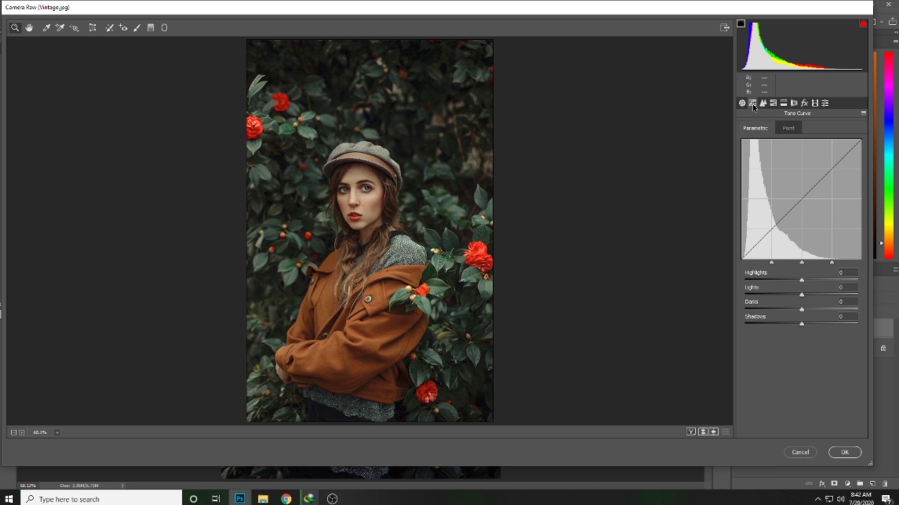
left_click(764, 104)
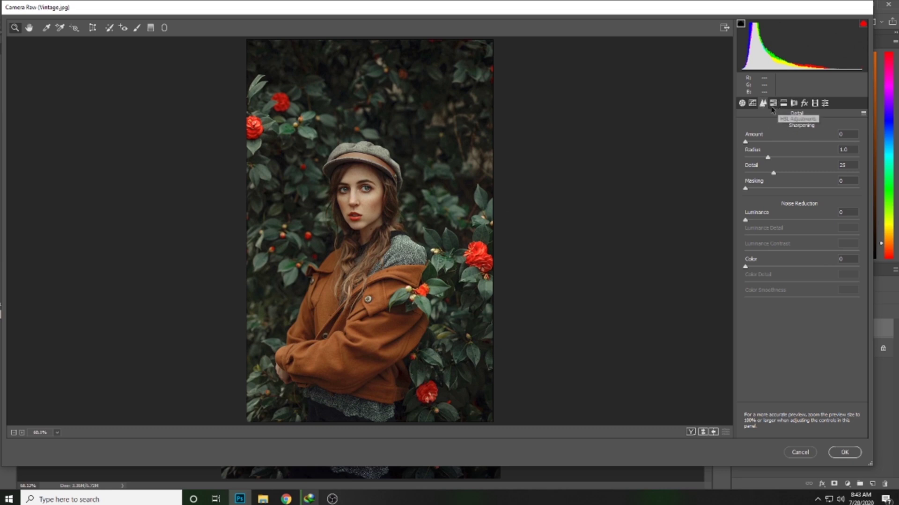
left_click(774, 103)
left_click(748, 128)
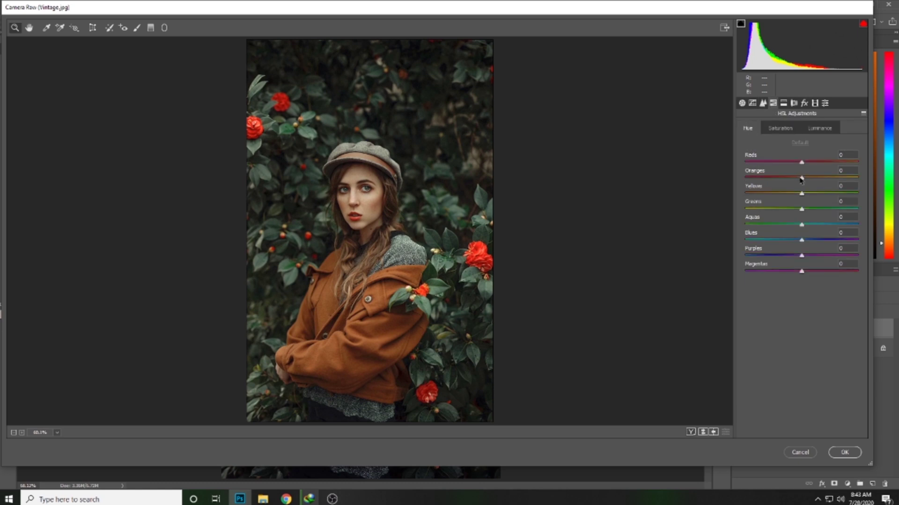
left_click_drag(803, 163, 776, 175)
mouse_move(802, 195)
left_mouse_down()
mouse_move(833, 193)
mouse_move(791, 194)
left_mouse_up()
Shift the hue of Greens to +62, Aquas to +96, Blues to -69 and Purples to +11.
left_click(814, 214)
left_click_drag(826, 212, 861, 196)
left_click_drag(801, 208, 839, 208)
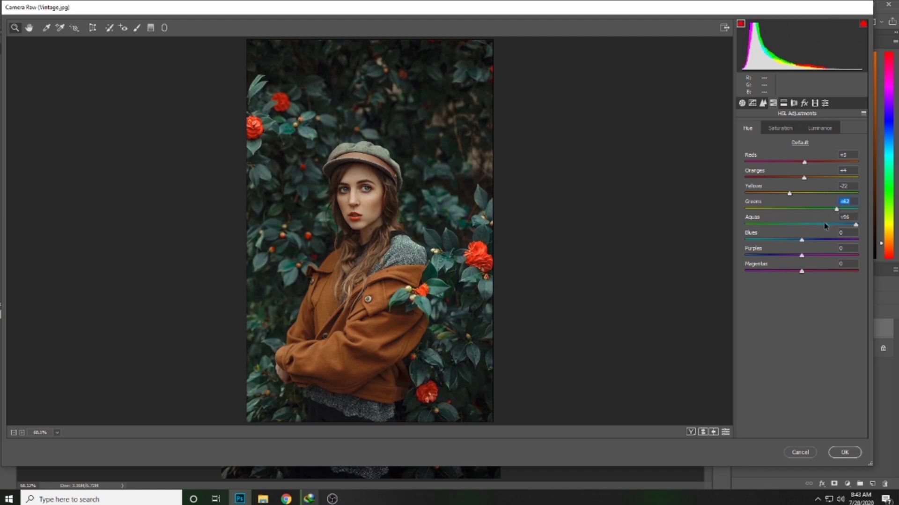
left_click_drag(802, 239, 762, 237)
left_click(802, 256)
left_click_drag(803, 256, 809, 253)
Set HSL saturation to Reds +22 and Oranges +12, and luminance to Reds +37 and Oranges -2.
left_click(780, 127)
left_click_drag(802, 162, 815, 161)
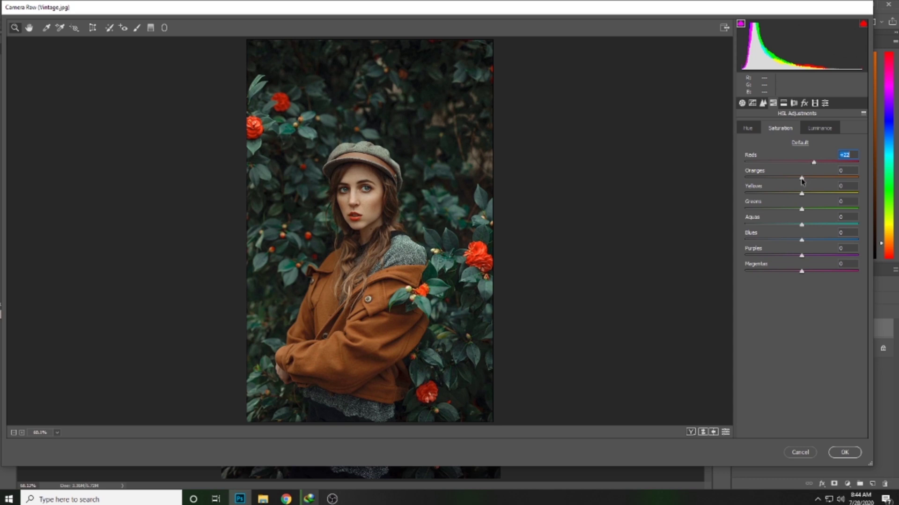
left_click_drag(803, 179, 814, 181)
left_click(816, 127)
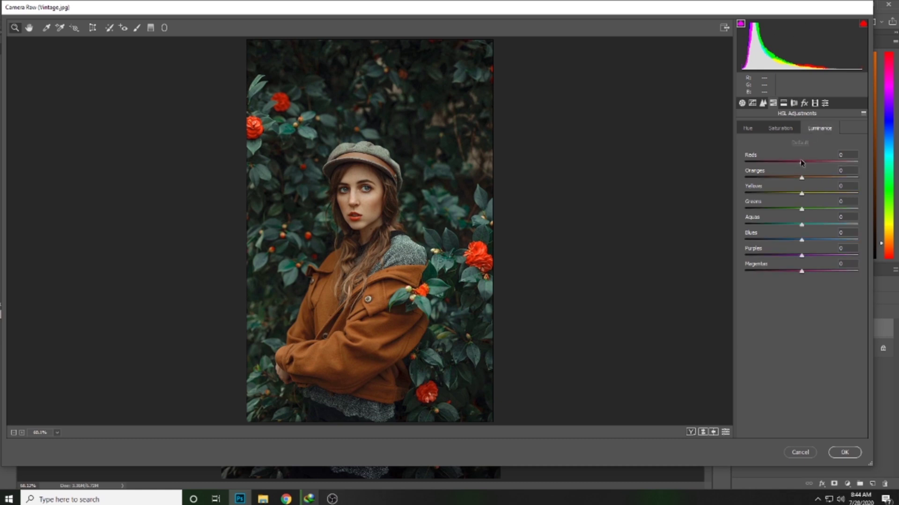
left_click_drag(777, 166, 799, 177)
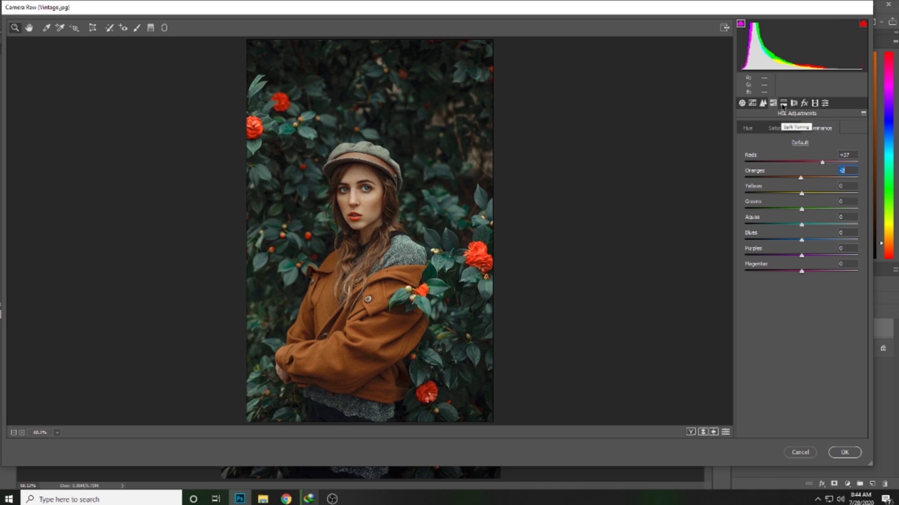
Apply split toning with highlights at Hue 174, Saturation 28 and shadows at Hue 269, Saturation 30.
left_click(783, 103)
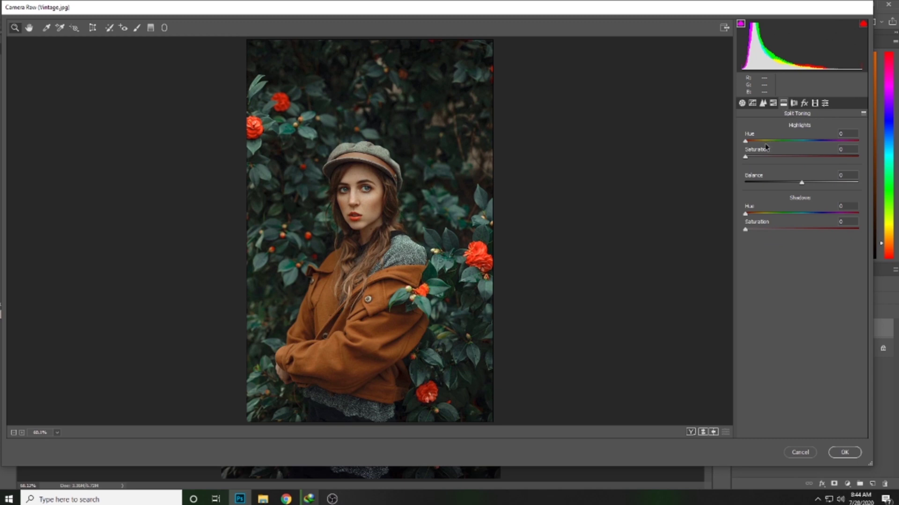
left_click_drag(767, 141, 804, 141)
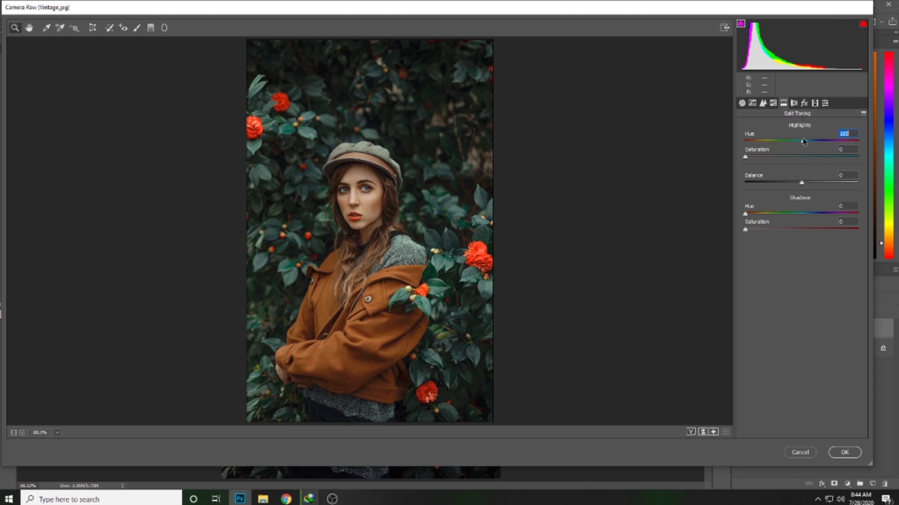
left_click(779, 156)
left_click_drag(823, 214, 845, 214)
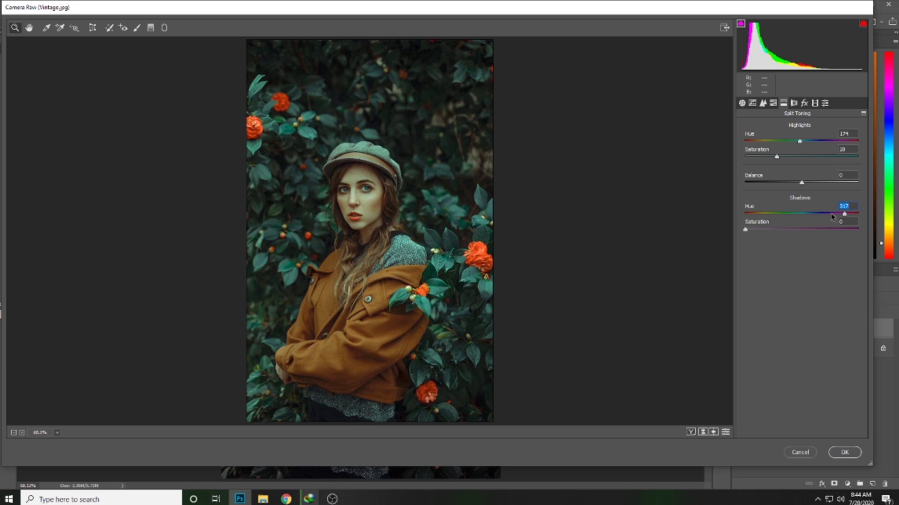
left_click(773, 229)
left_click_drag(774, 230, 780, 229)
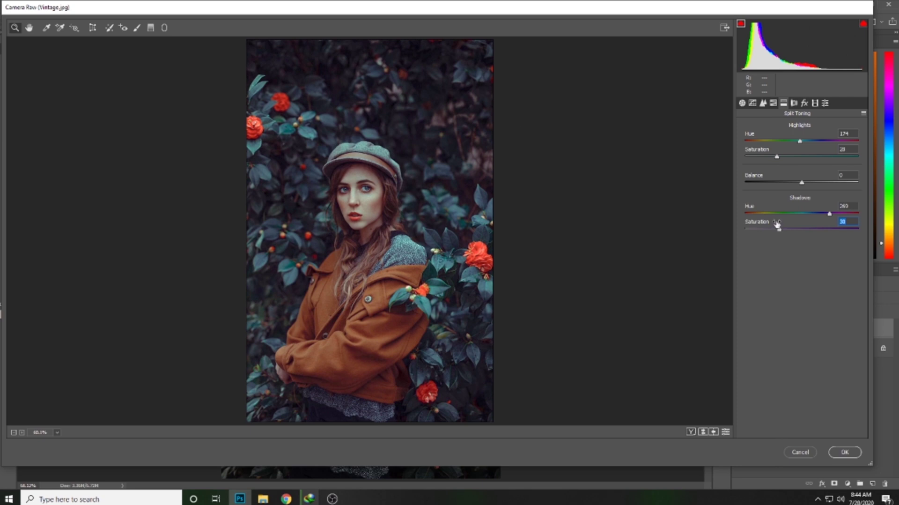
Calibrate the primaries: Red Hue -24, Saturation +29; Green Hue +73, Saturation -8; Blue Hue -39 with raised Saturation.
left_click(816, 103)
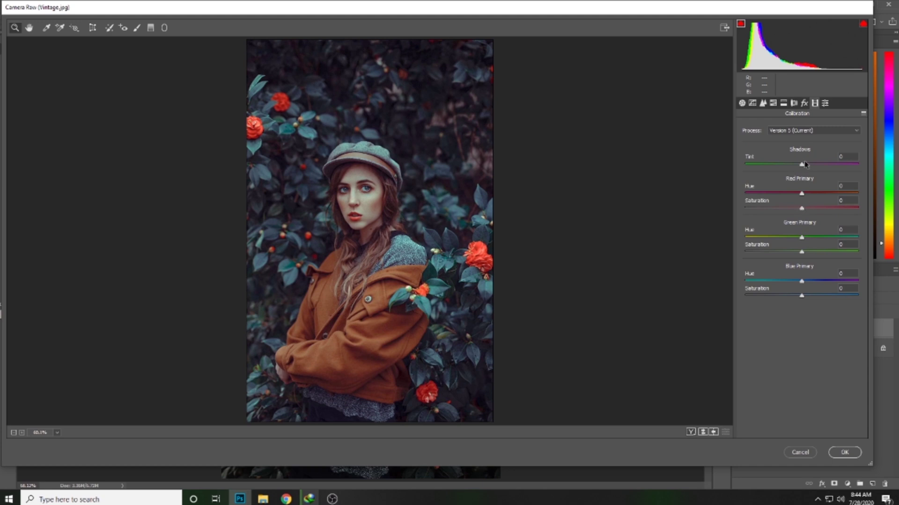
left_click_drag(788, 193, 819, 211)
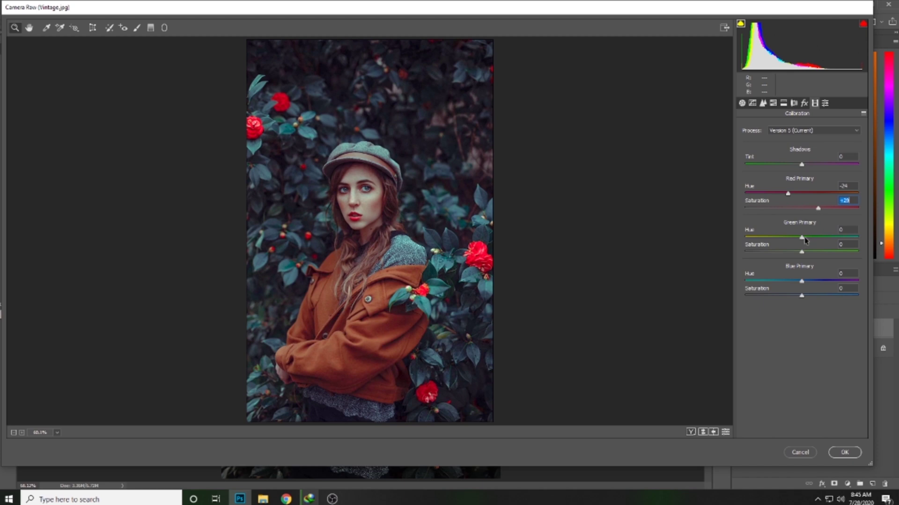
left_click(803, 238)
left_click_drag(817, 239, 788, 240)
left_click_drag(790, 244, 813, 243)
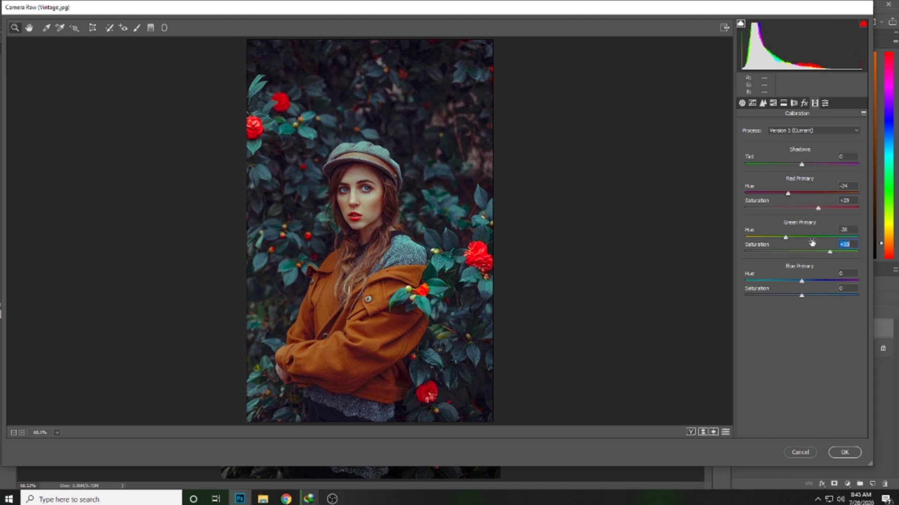
left_click_drag(813, 241, 843, 231)
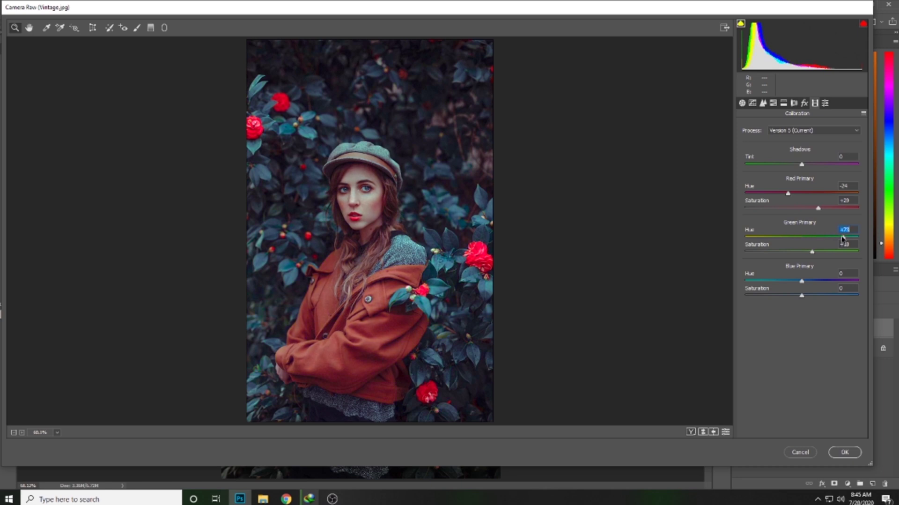
left_click_drag(813, 256, 797, 254)
left_click_drag(802, 281, 780, 271)
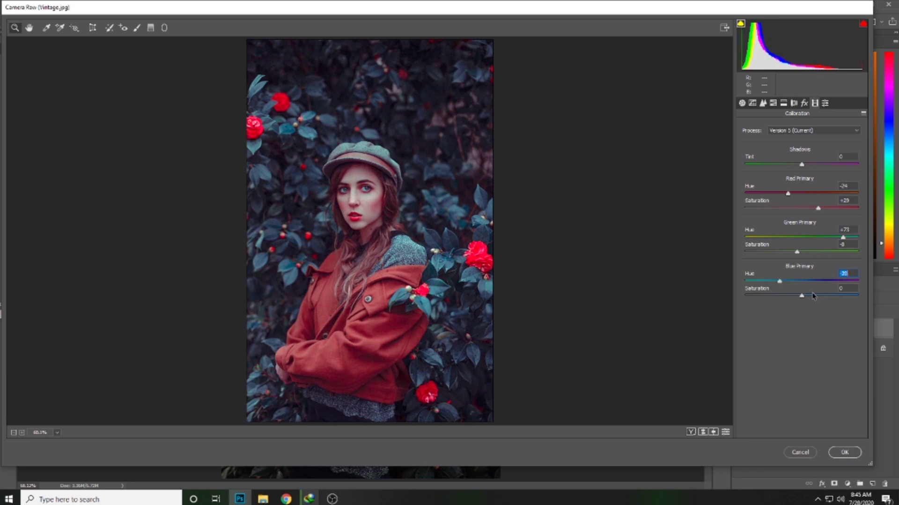
left_click_drag(816, 297, 825, 295)
Add slight sharpening and a post-crop vignette with Amount -4 and Midpoint about 37, and adjust its Feather.
left_click(765, 105)
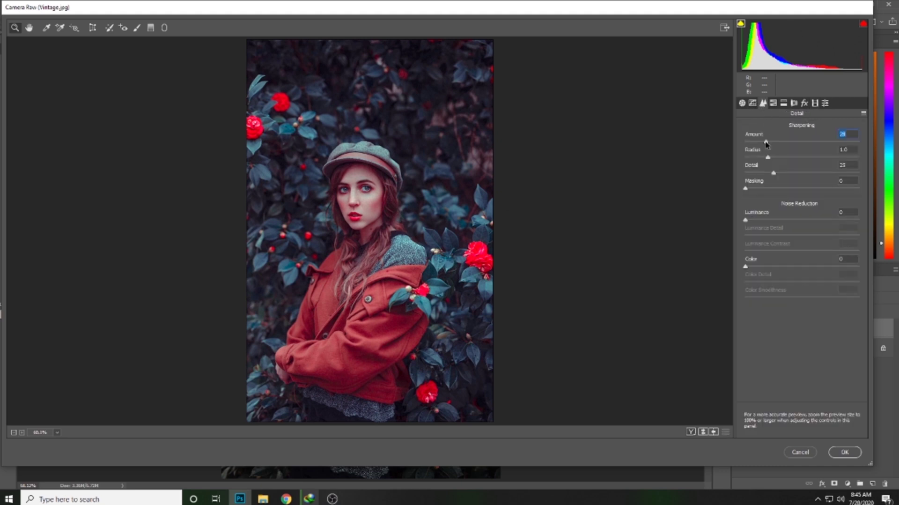
left_click_drag(766, 142, 749, 146)
left_click(808, 106)
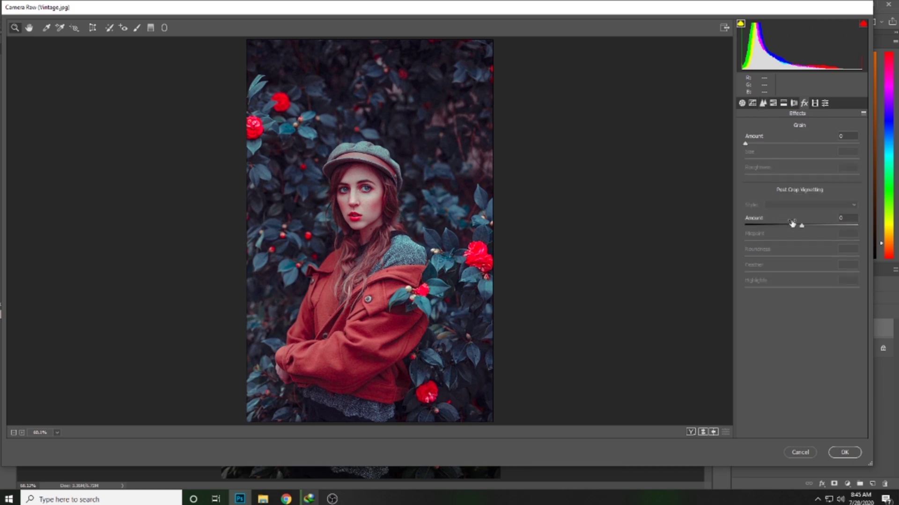
mouse_move(801, 225)
left_mouse_down()
mouse_move(774, 225)
mouse_move(789, 242)
mouse_move(775, 243)
mouse_move(800, 227)
left_mouse_up()
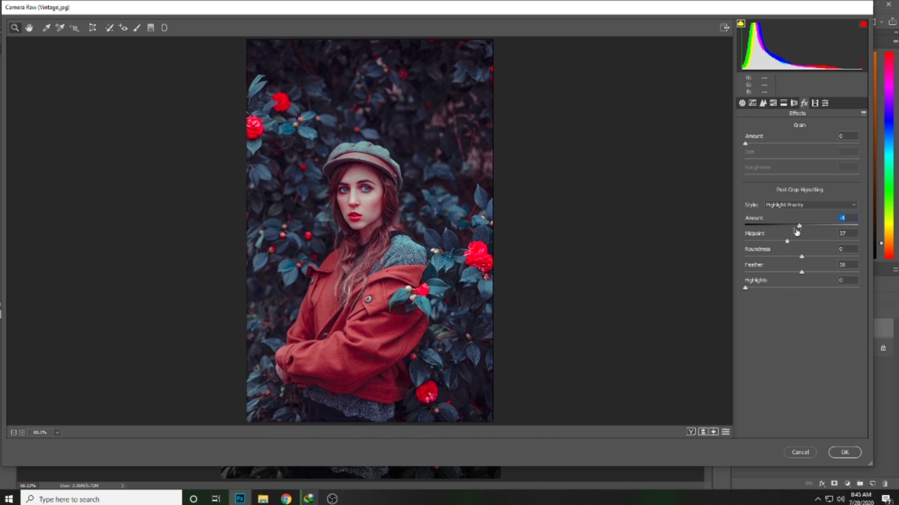
left_click_drag(788, 242, 787, 243)
left_click_drag(803, 274, 765, 269)
left_click_drag(825, 263, 863, 259)
Lower the HSL saturation to Reds -14 and Oranges +3, and apply the Camera Raw grade to the layer.
left_click(775, 106)
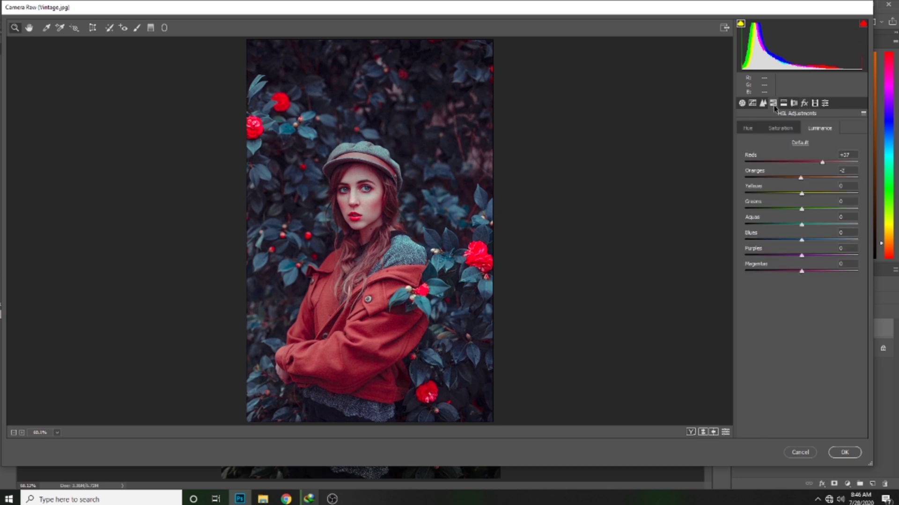
left_click(755, 128)
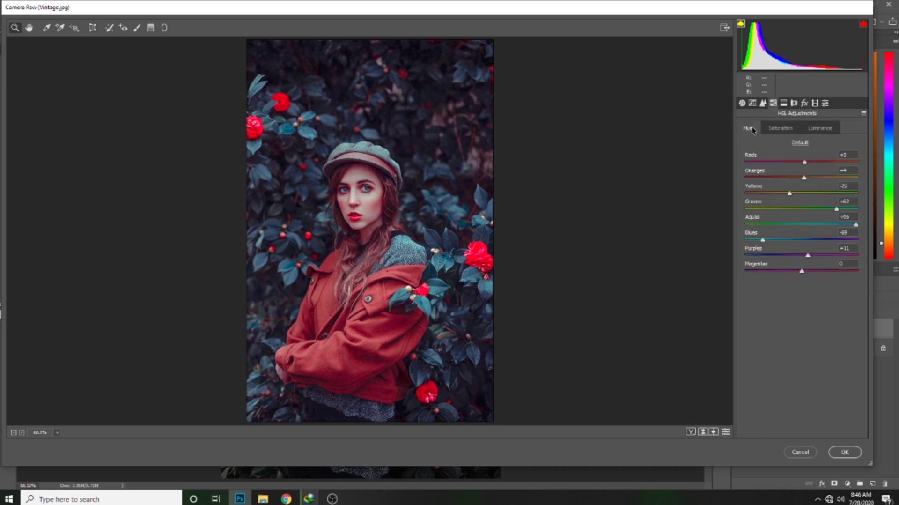
left_click(815, 128)
left_click(781, 127)
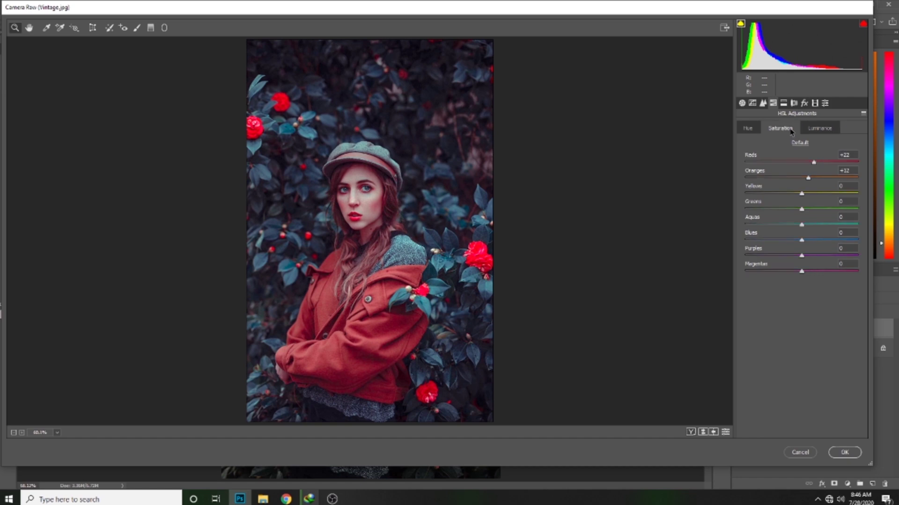
left_click_drag(814, 164, 805, 181)
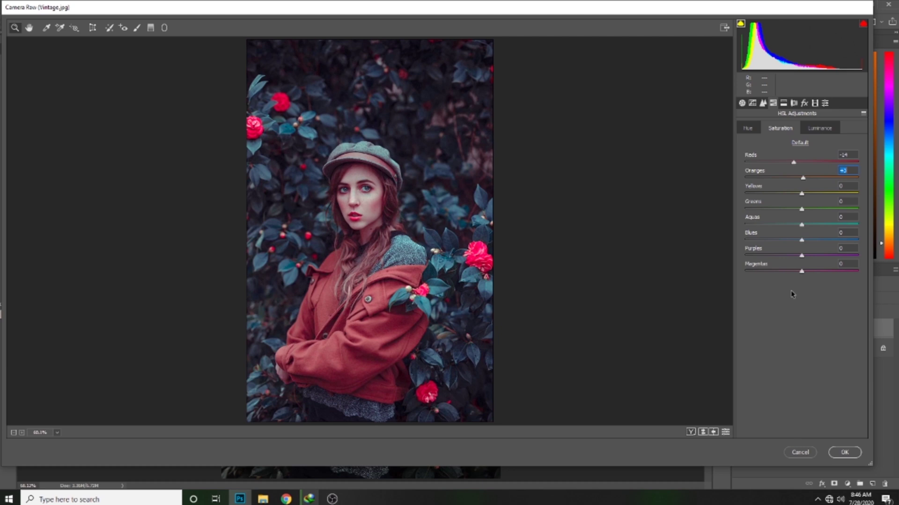
left_click(844, 453)
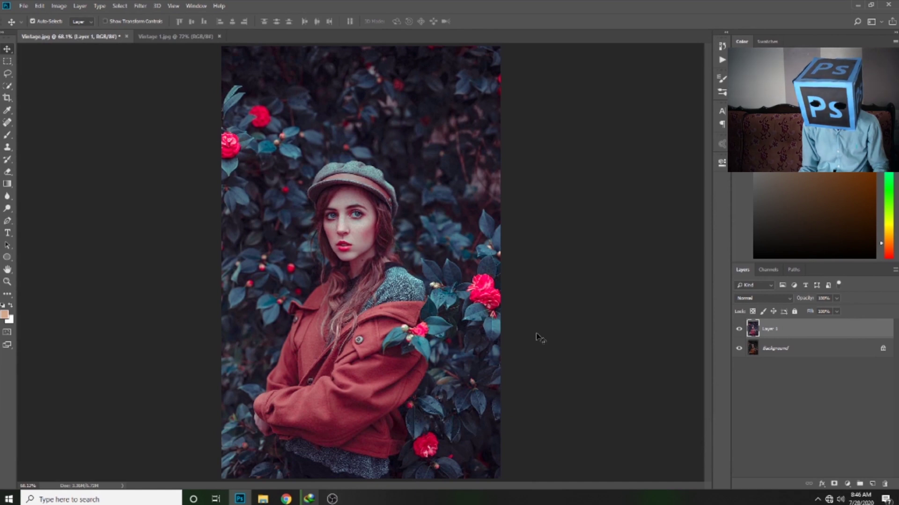
Switch to the Vintage 1.jpg document and duplicate its Background layer.
left_click(169, 39)
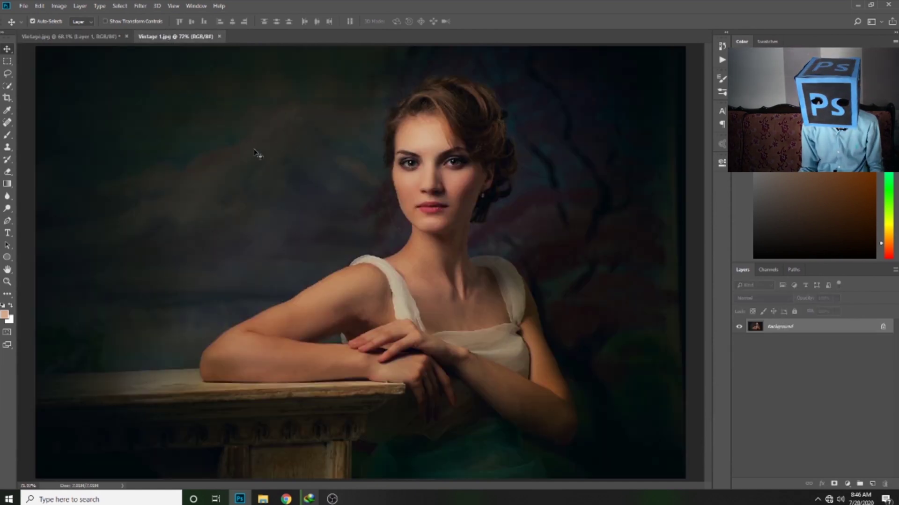
key("ctrl+j")
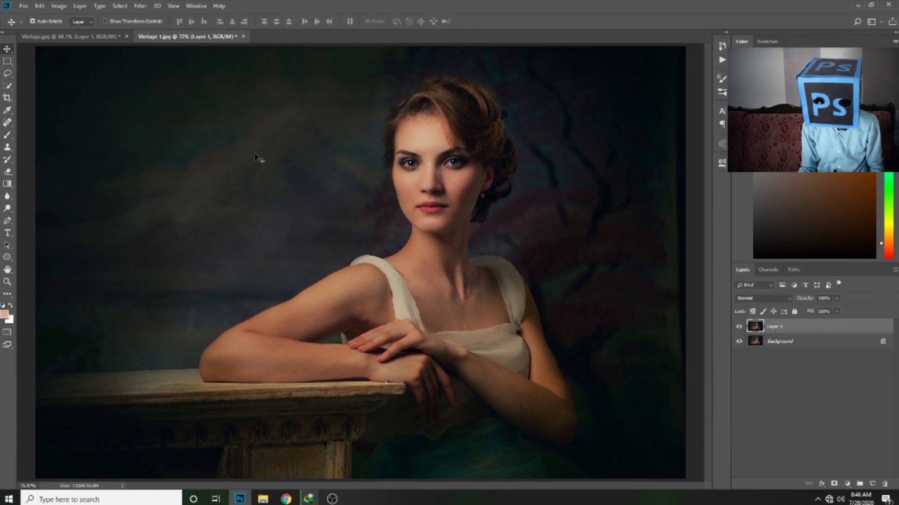
Return to Vintage.jpg and toggle the graded layer's visibility to compare the portrait before and after.
left_click(47, 36)
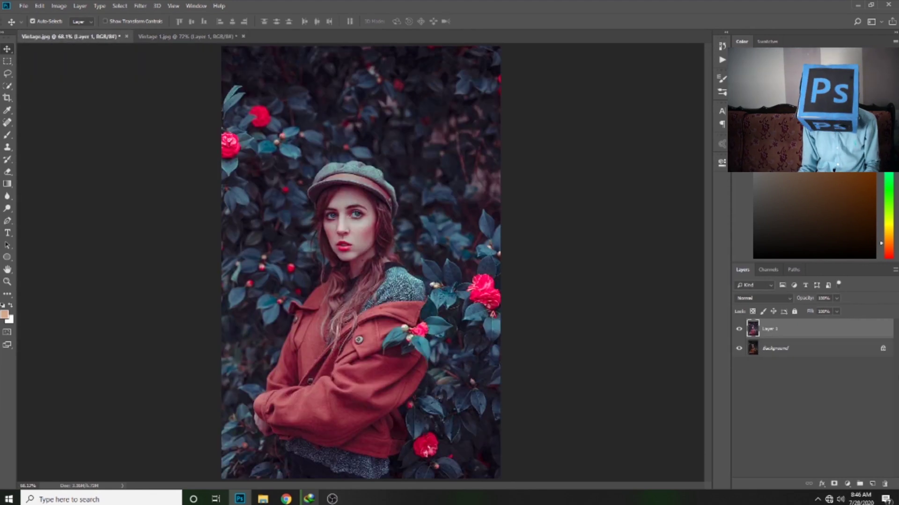
left_click(740, 329)
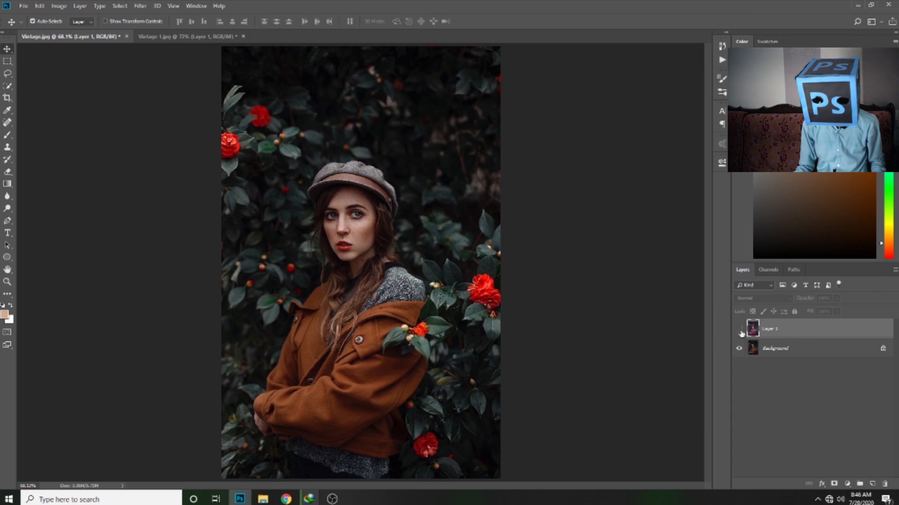
left_click(740, 329)
left_click(182, 48)
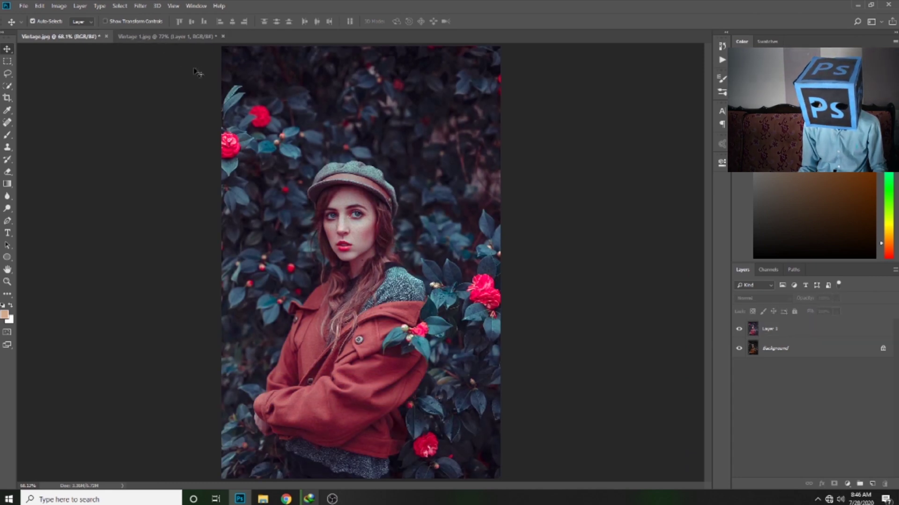
Load the VINTAGE LOOK.xmp settings in Camera Raw for the duplicated layer of Vintage 1.jpg and apply the filter.
left_click(195, 36)
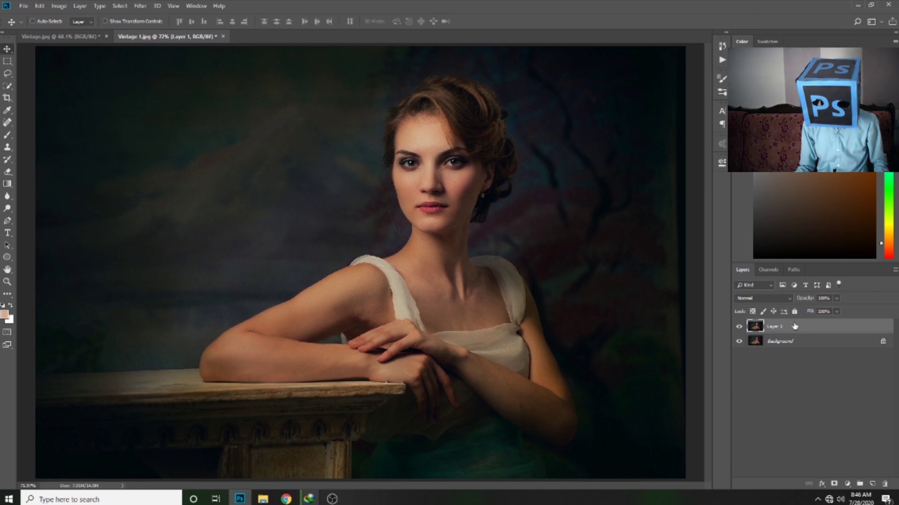
key("ctrl+shift+a")
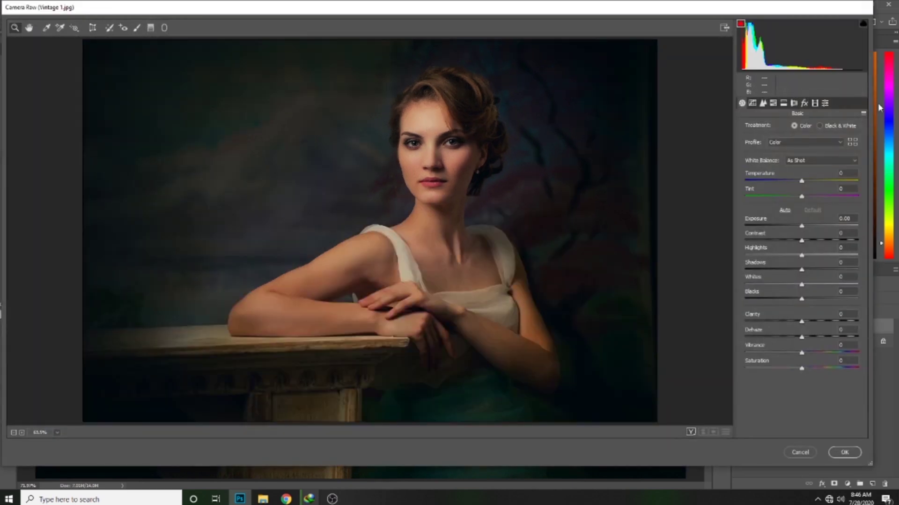
left_click(862, 115)
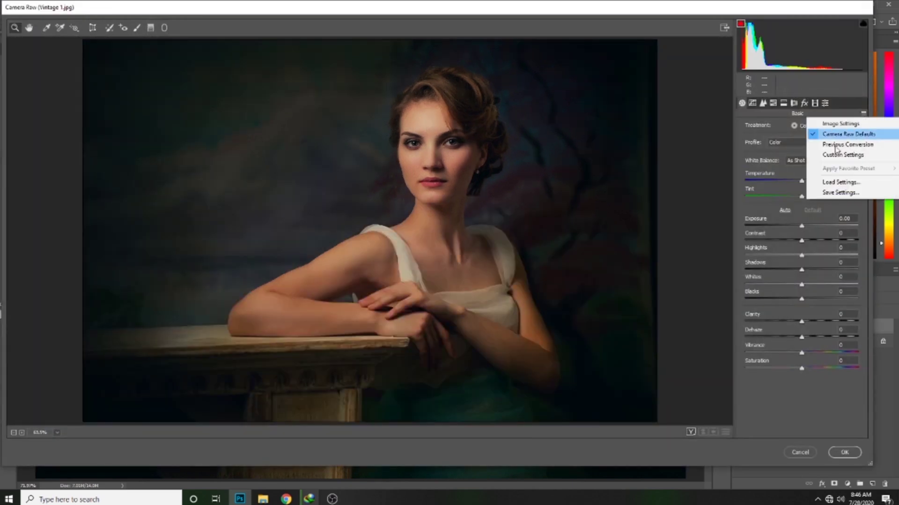
left_click(836, 183)
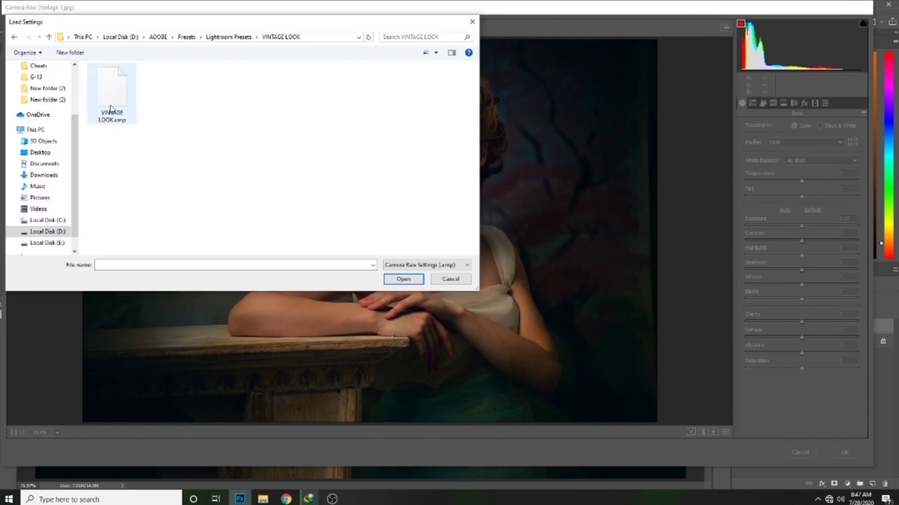
left_click(124, 101)
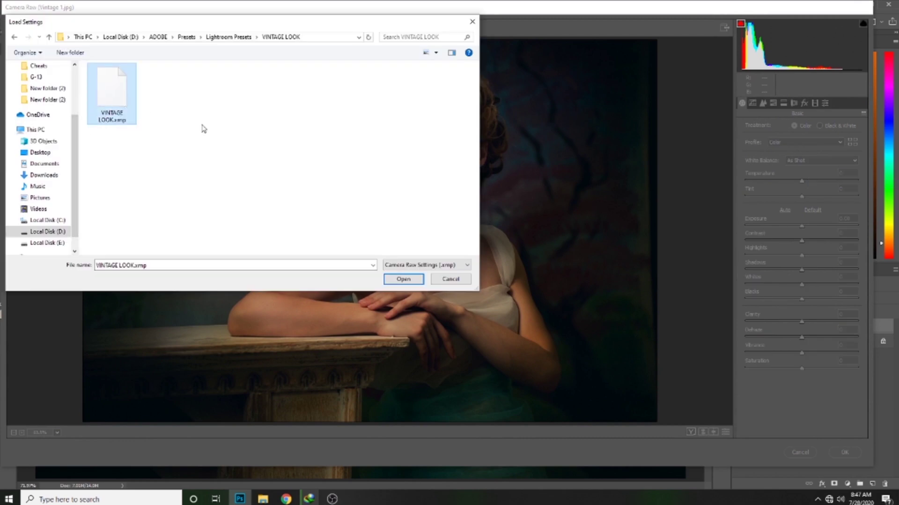
left_click(402, 279)
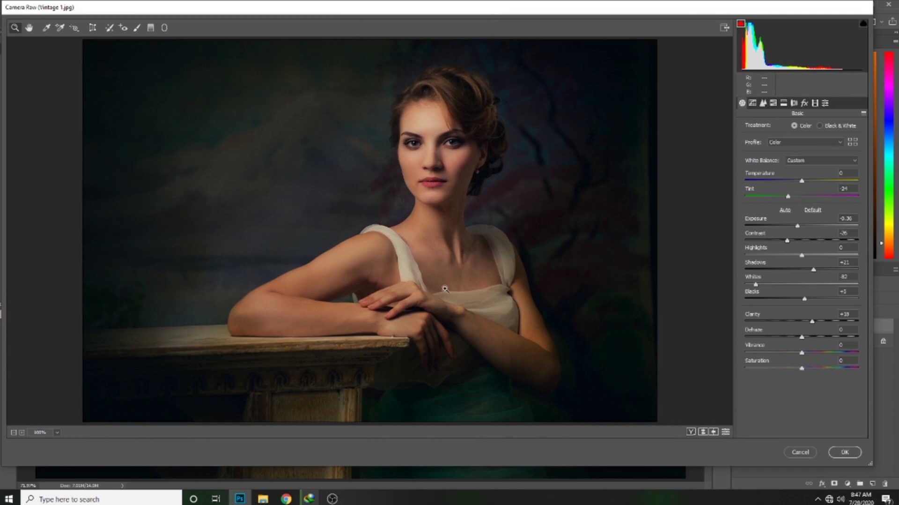
left_click(388, 277)
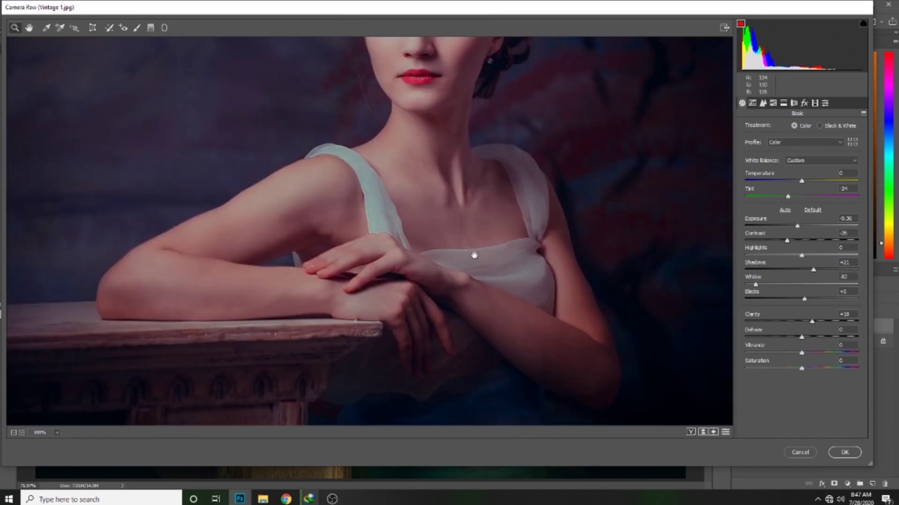
left_click(475, 254)
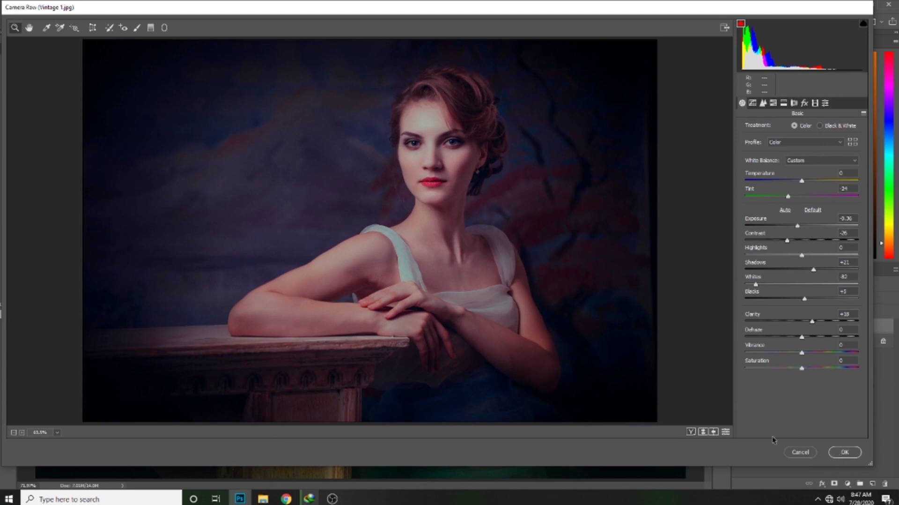
left_click(836, 454)
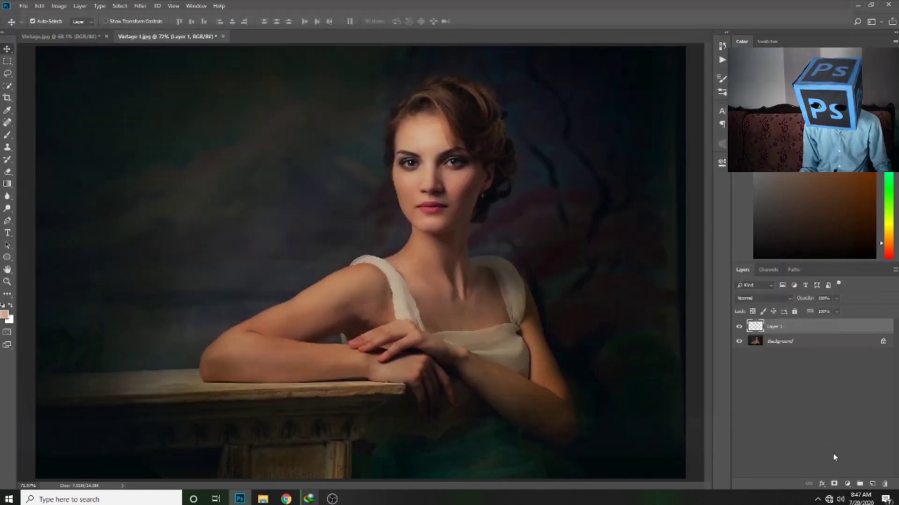
Toggle the visibility of the graded layer in Vintage 1.jpg to compare before and after.
left_click(739, 327)
left_click(739, 327)
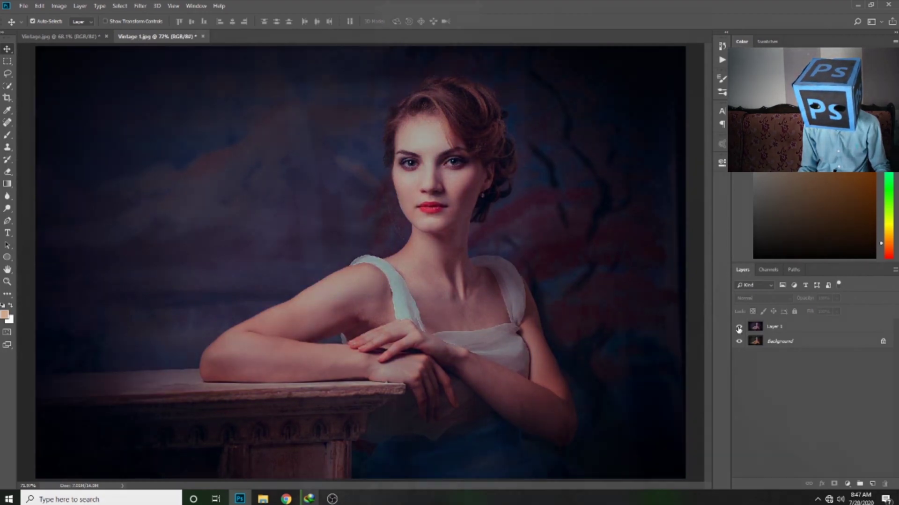